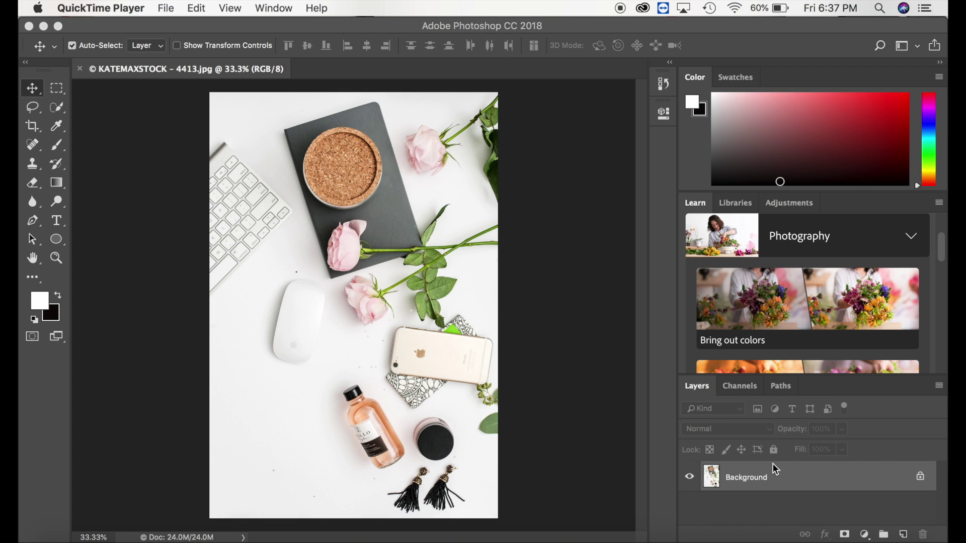
- Add a Brightness/Contrast adjustment layer with brightness 9 and contrast -3
click(788, 206)
click(788, 206)
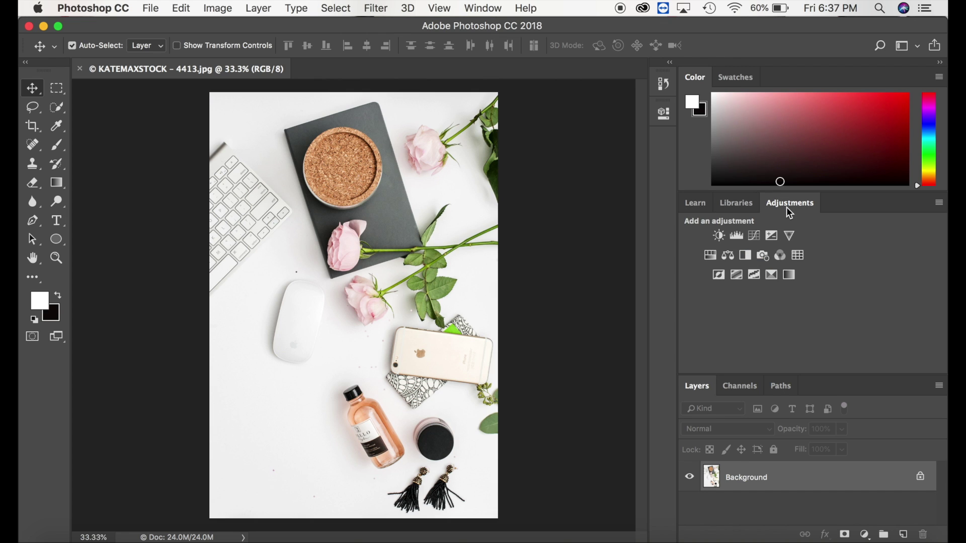
click(720, 236)
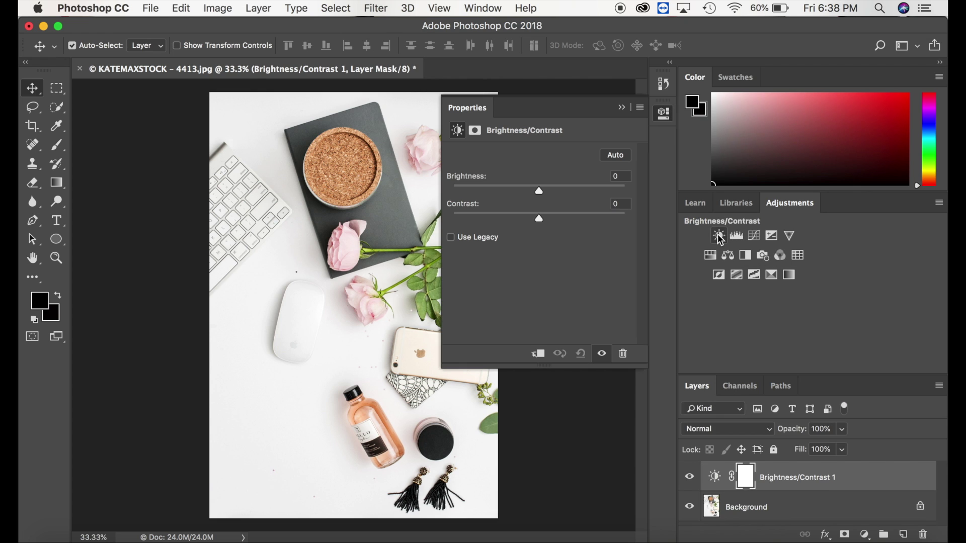
drag(542, 190, 525, 208)
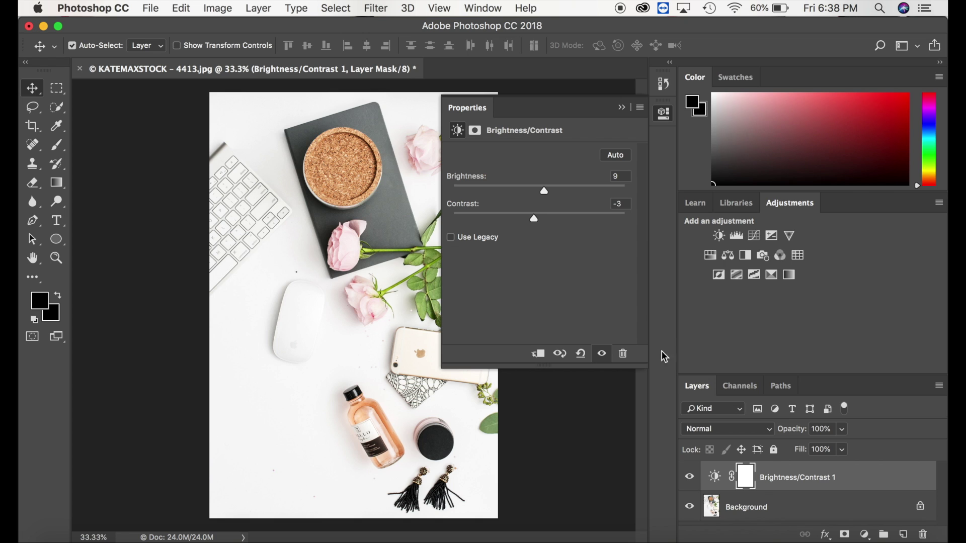
click(776, 515)
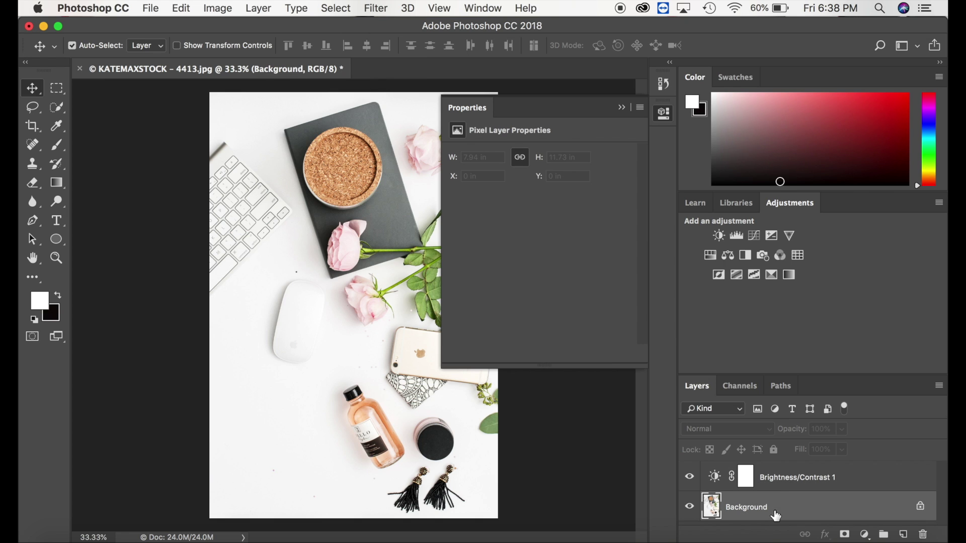
click(776, 476)
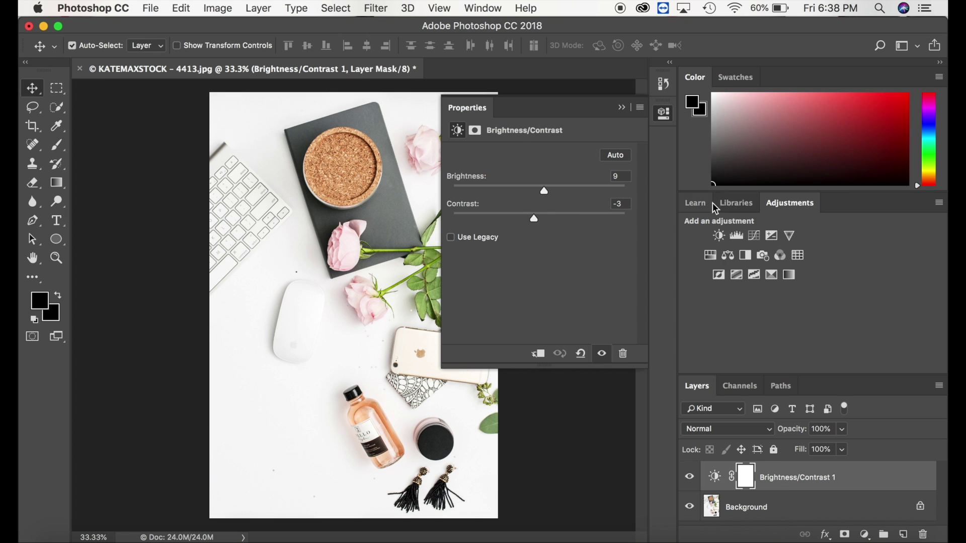
- Add a Levels adjustment layer and a Hue/Saturation adjustment layer with hue -6, saturation -8 and lightness 0
click(737, 236)
click(710, 256)
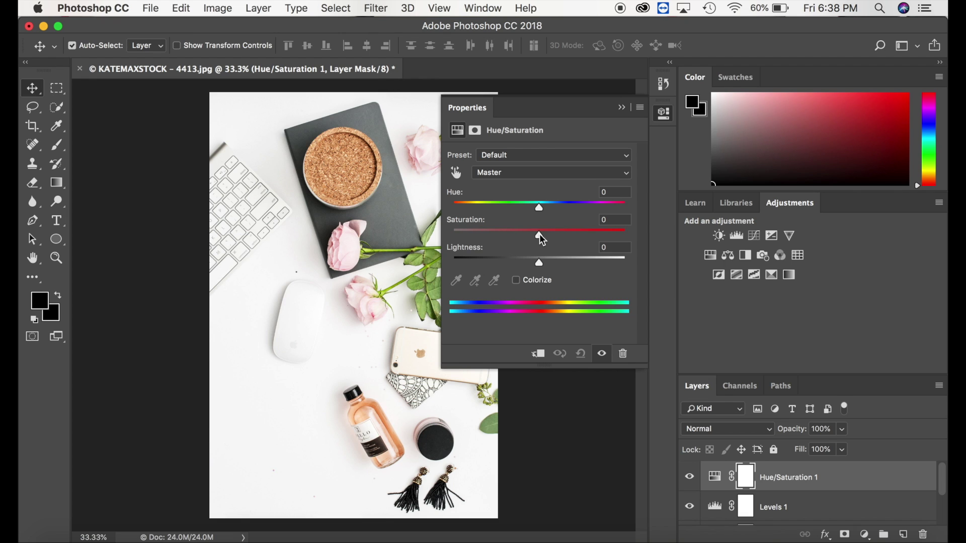
mouse_move(539, 207)
mouse_down()
mouse_move(451, 206)
mouse_move(543, 212)
mouse_move(534, 207)
mouse_up()
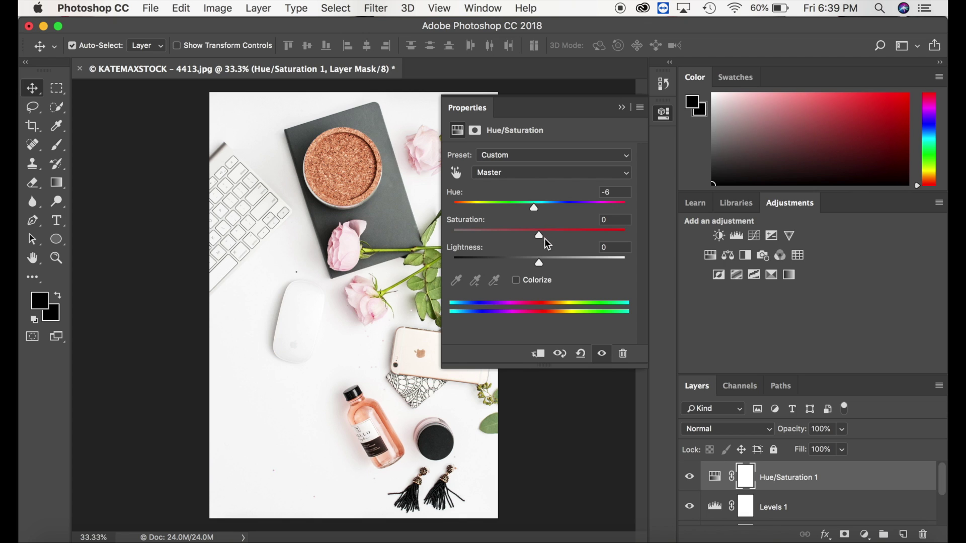
drag(540, 235, 582, 237)
drag(636, 248, 535, 246)
mouse_move(537, 267)
mouse_down()
mouse_move(570, 270)
mouse_move(505, 269)
mouse_move(554, 271)
mouse_move(536, 267)
mouse_up()
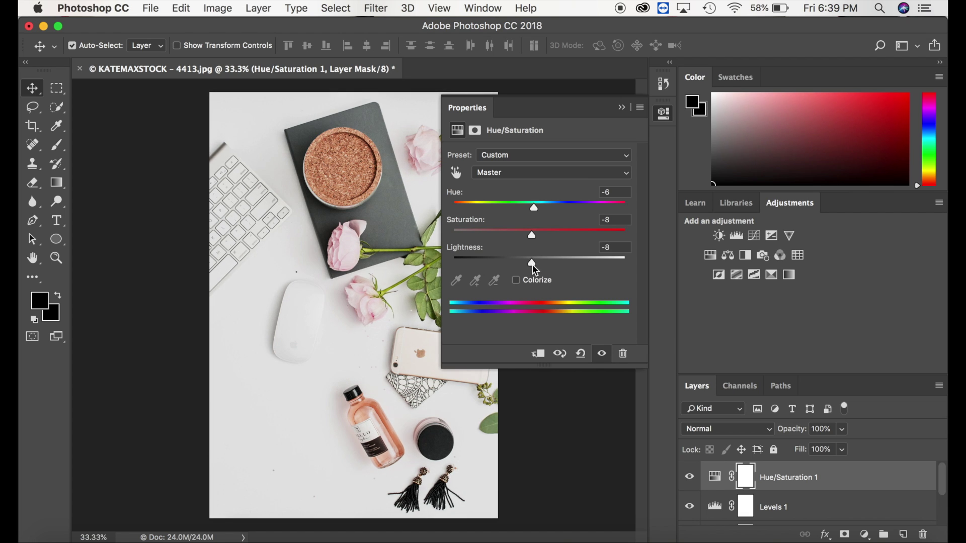
drag(534, 265, 539, 266)
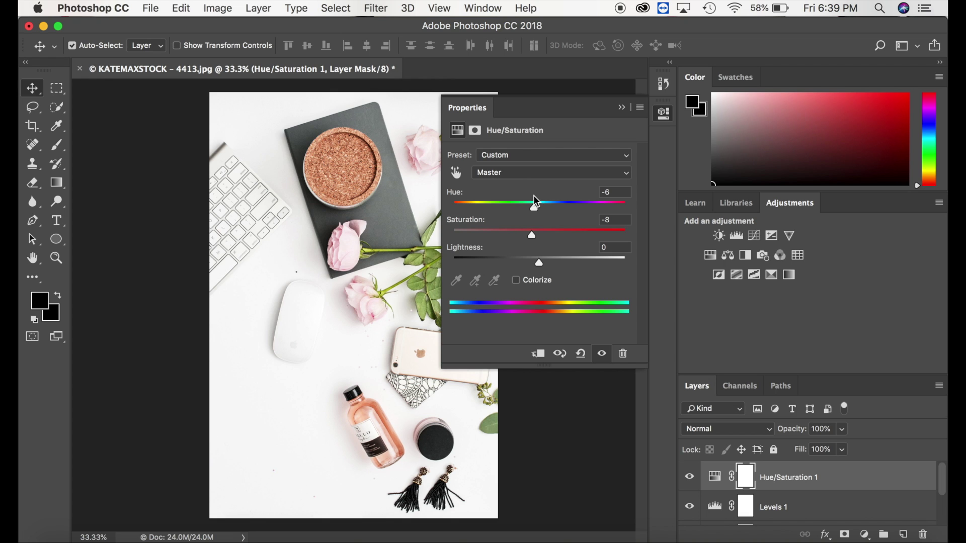
click(476, 131)
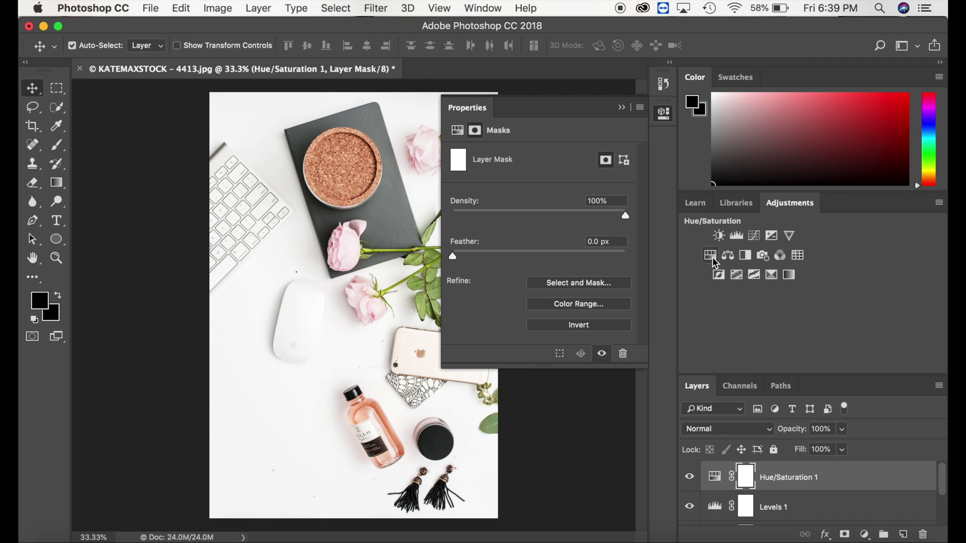
- Add a Color Balance adjustment layer with midtones at Cyan/Red +3, Magenta/Green -3 and Yellow/Blue -12
click(727, 256)
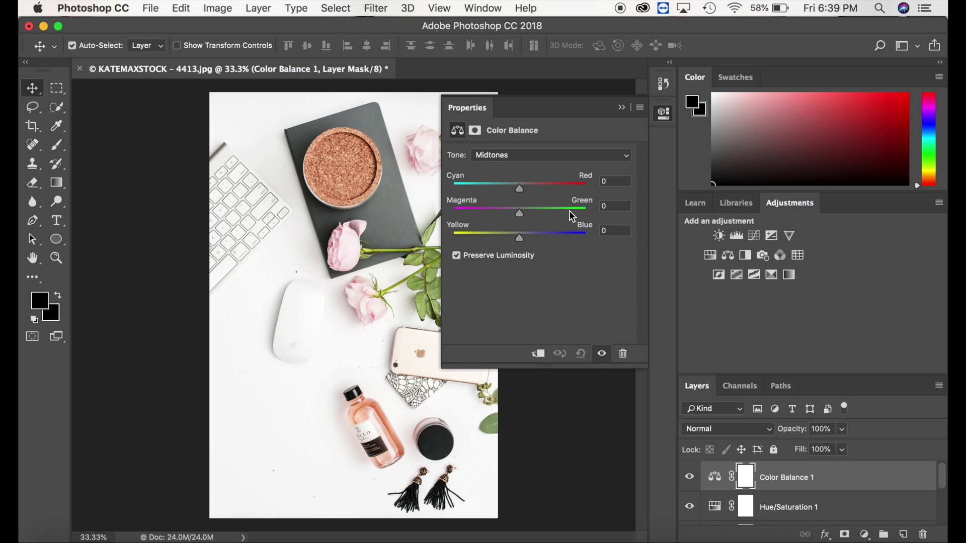
mouse_move(521, 213)
mouse_down()
mouse_move(492, 214)
mouse_move(518, 212)
mouse_up()
mouse_move(520, 237)
mouse_down()
mouse_move(505, 243)
mouse_move(527, 240)
mouse_move(518, 241)
mouse_up()
drag(517, 240, 510, 240)
mouse_move(520, 186)
mouse_down()
mouse_move(546, 184)
mouse_move(495, 185)
mouse_move(521, 183)
mouse_up()
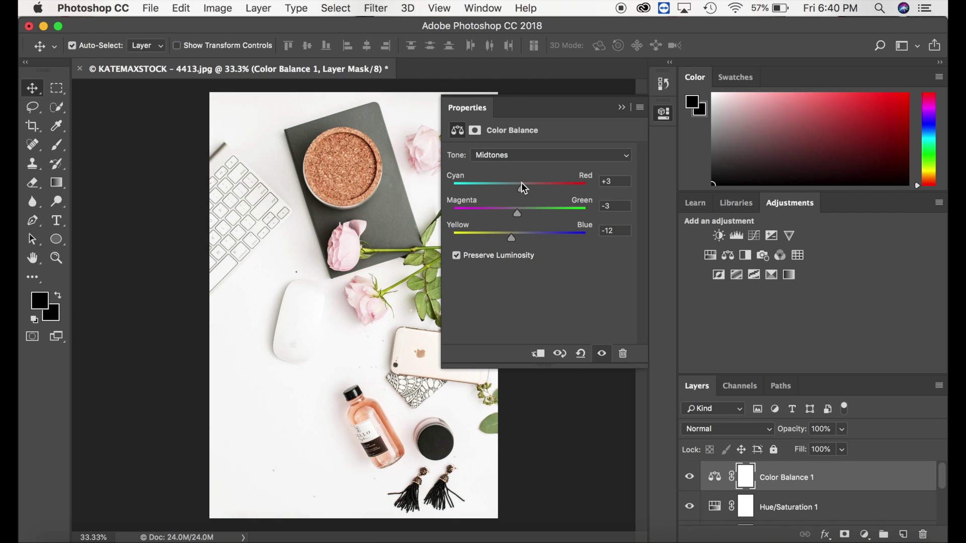
- Set the Color Balance shadows to Cyan/Red +17 and leave the highlights at 0
click(622, 156)
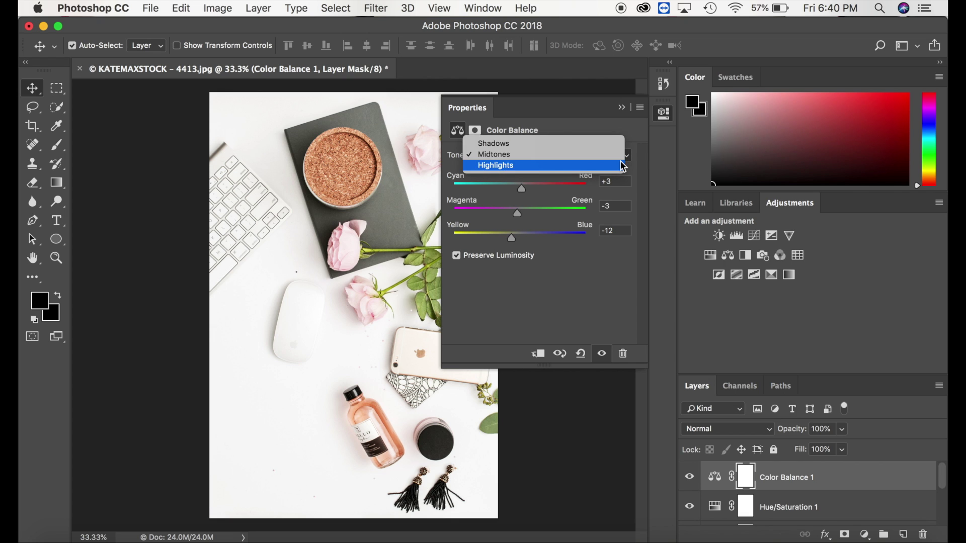
click(619, 145)
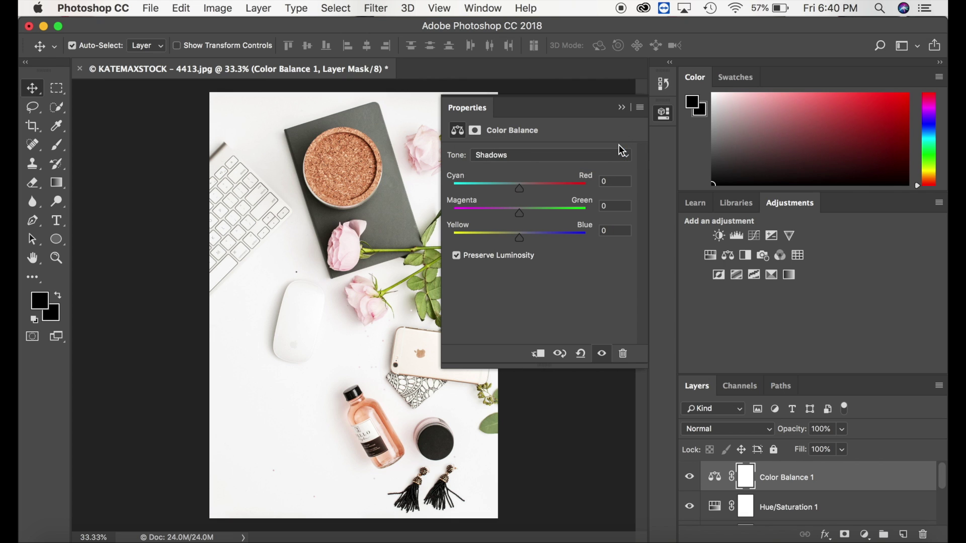
mouse_move(521, 185)
mouse_down()
mouse_move(510, 186)
mouse_move(537, 190)
mouse_move(531, 185)
mouse_up()
mouse_move(523, 219)
mouse_down()
mouse_move(539, 215)
mouse_move(511, 216)
mouse_move(520, 214)
mouse_up()
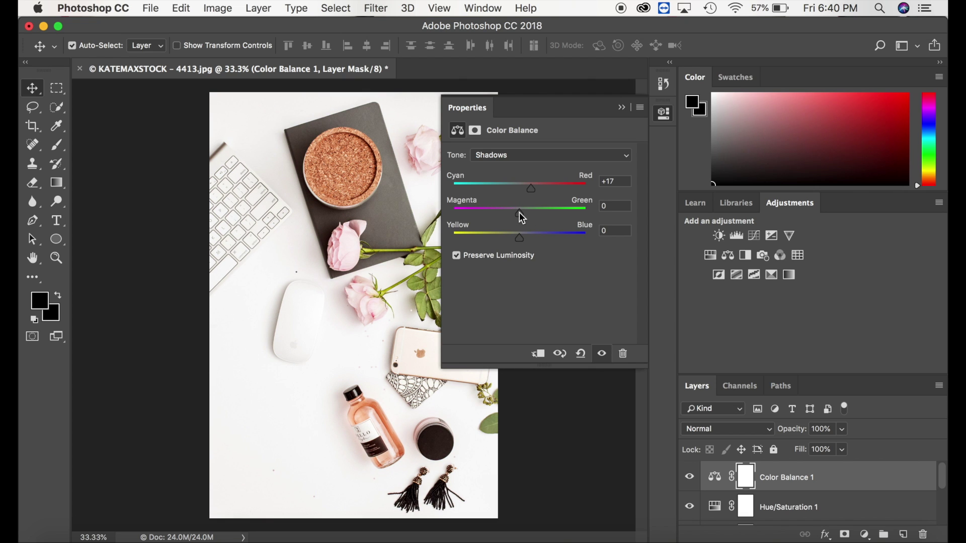
click(557, 156)
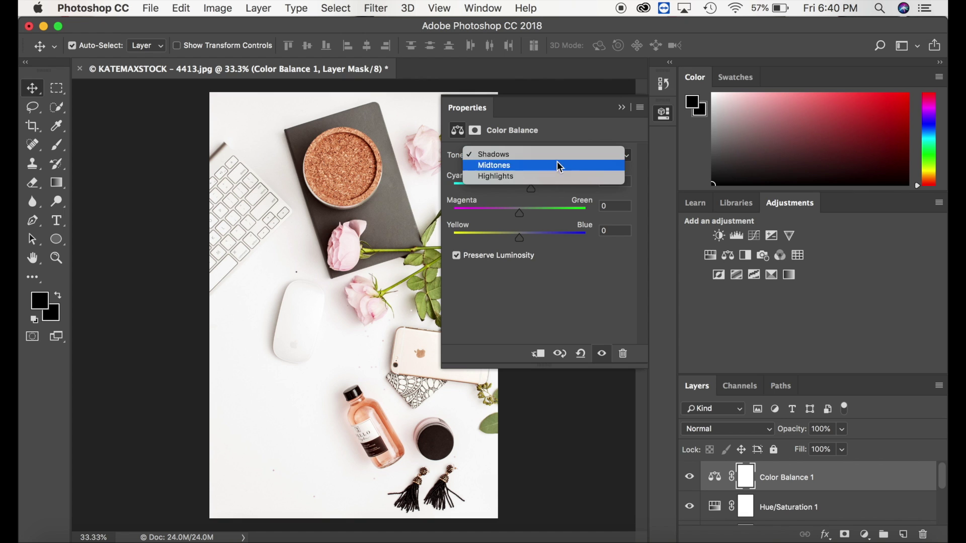
click(556, 178)
mouse_move(520, 213)
mouse_down()
mouse_move(540, 218)
mouse_move(516, 219)
mouse_move(524, 225)
mouse_move(520, 215)
mouse_up()
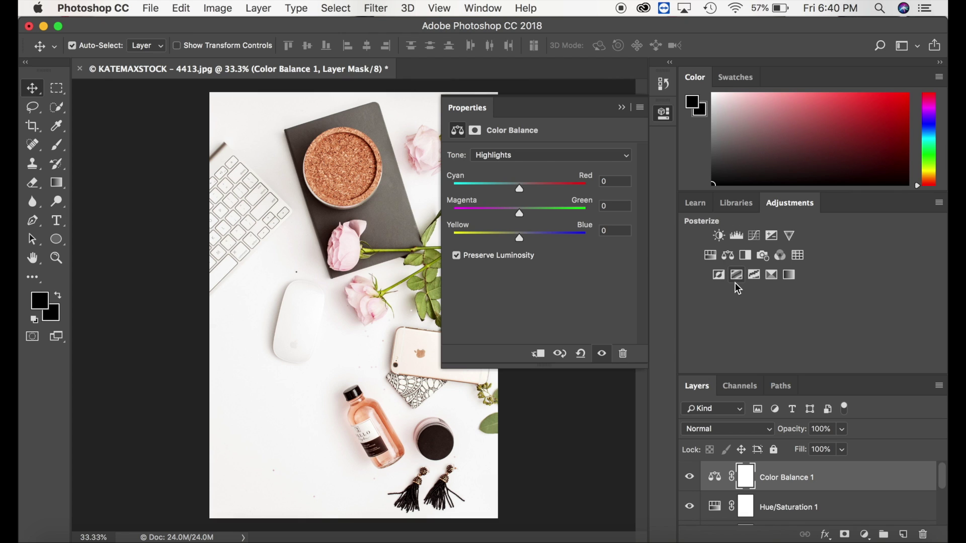
- Try a Black & White adjustment layer on the photo, delete it, and collapse the adjustment properties
click(746, 256)
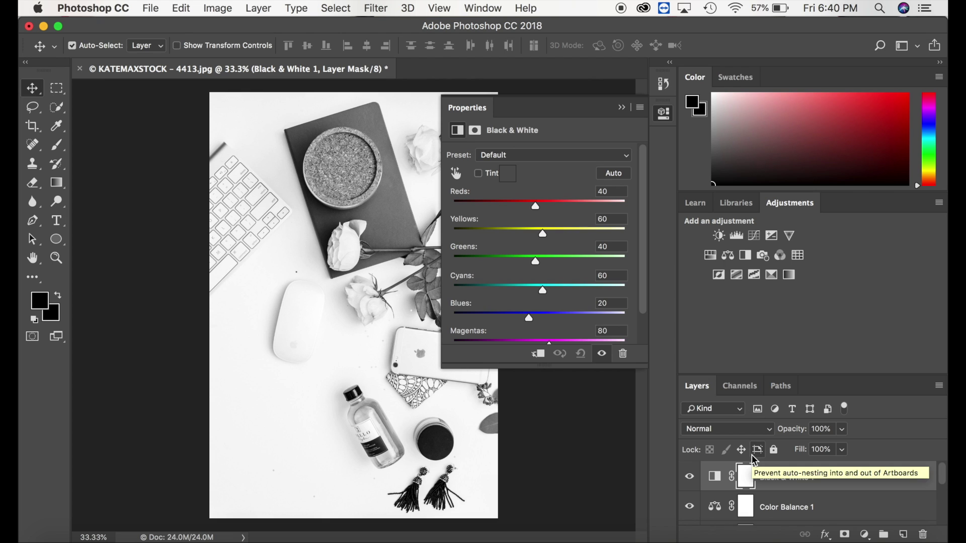
click(783, 483)
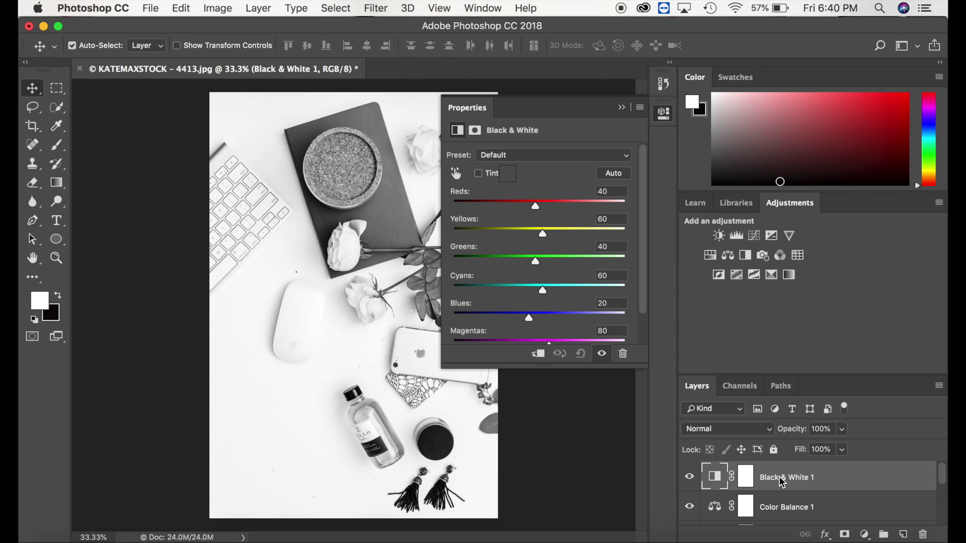
key(Delete)
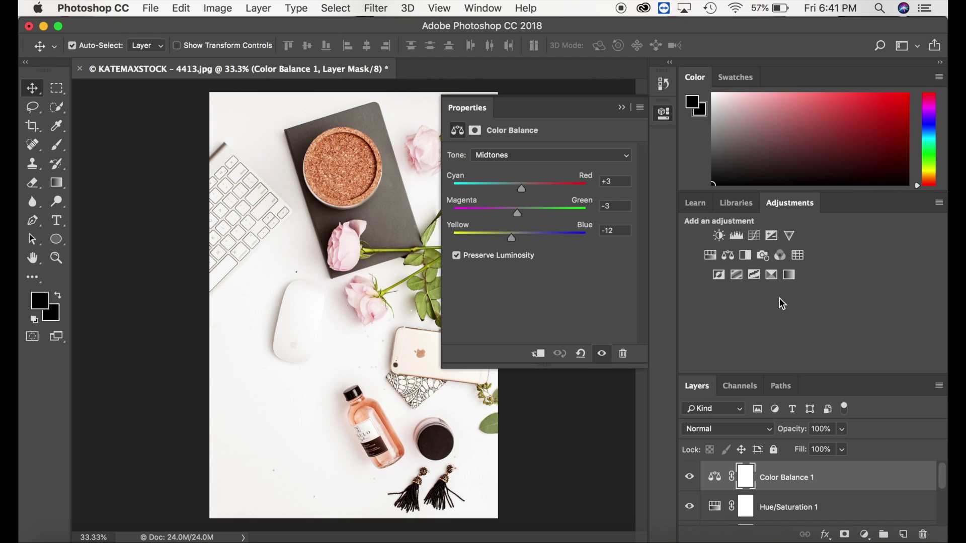
click(622, 108)
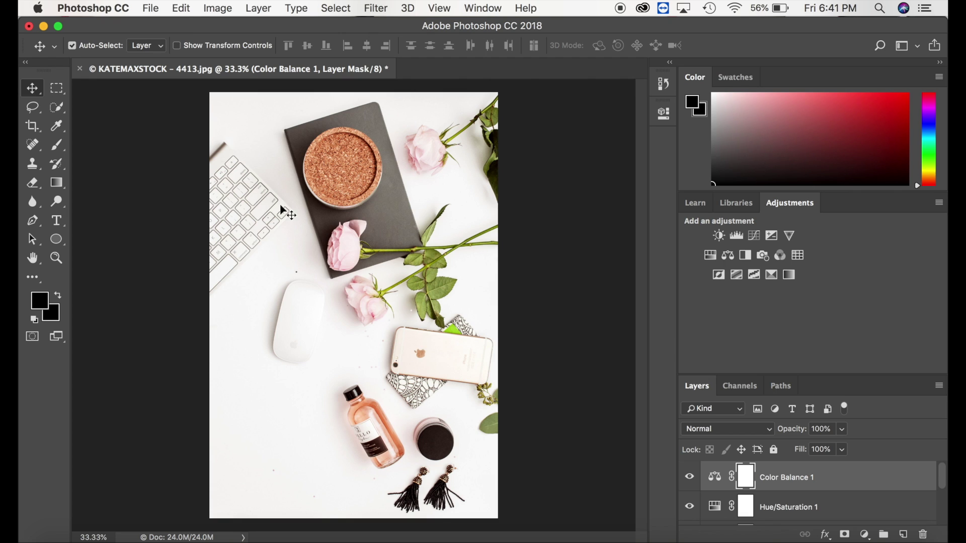
click(151, 8)
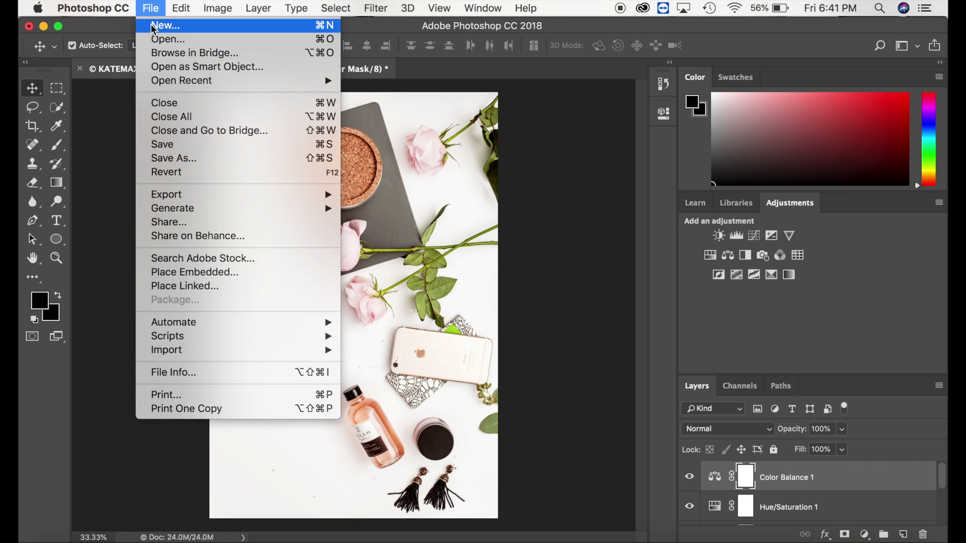
click(159, 151)
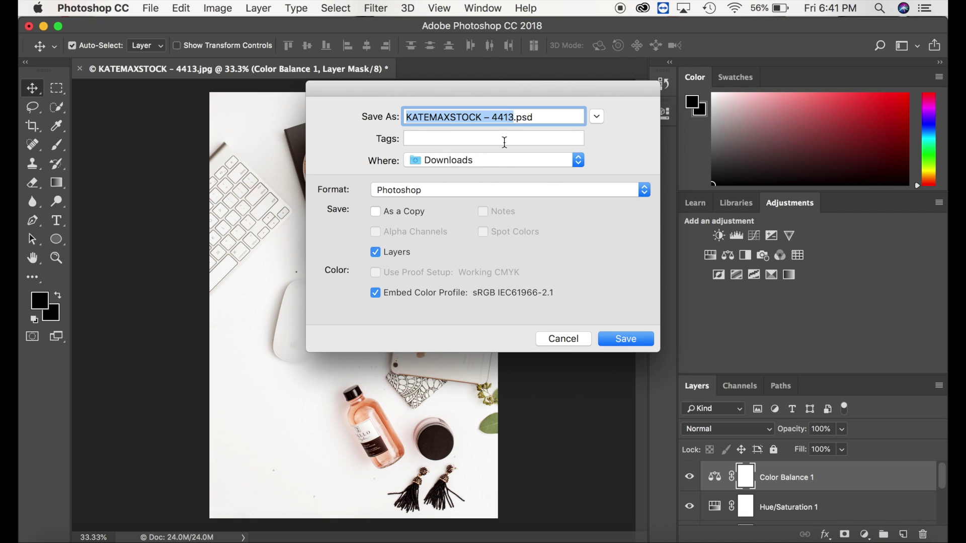
click(502, 161)
click(502, 160)
click(576, 340)
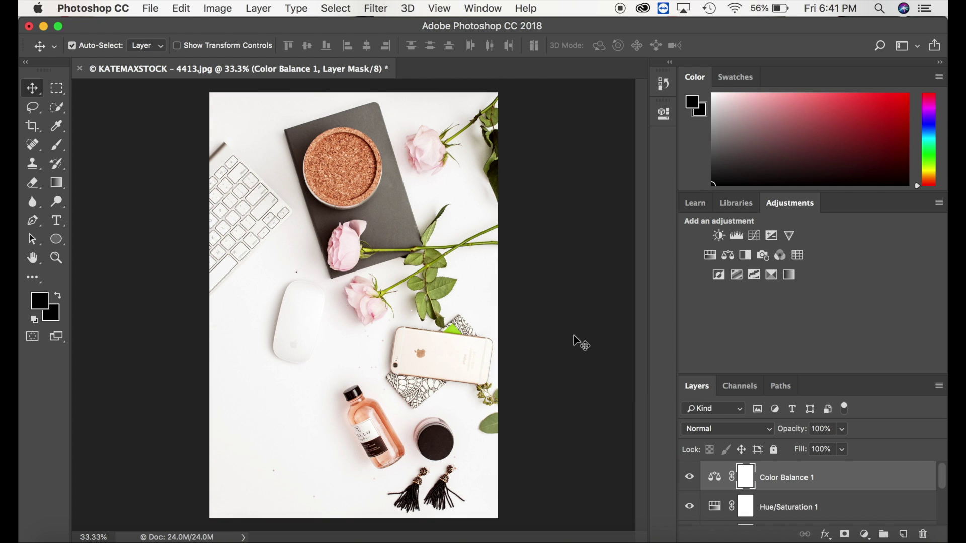
- Open the photo in Save for Web (Legacy) and check the preview of its lower part and the available file formats
click(151, 9)
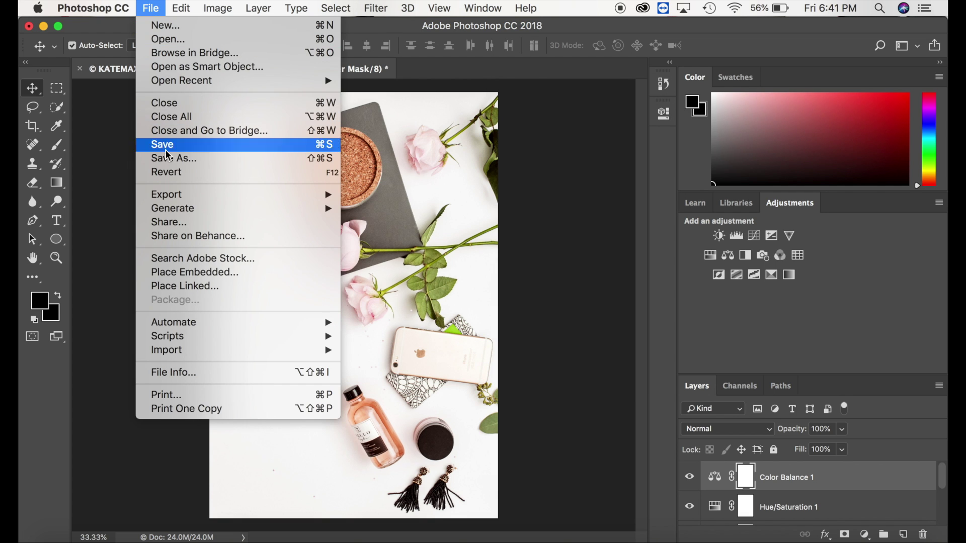
mouse_move(206, 198)
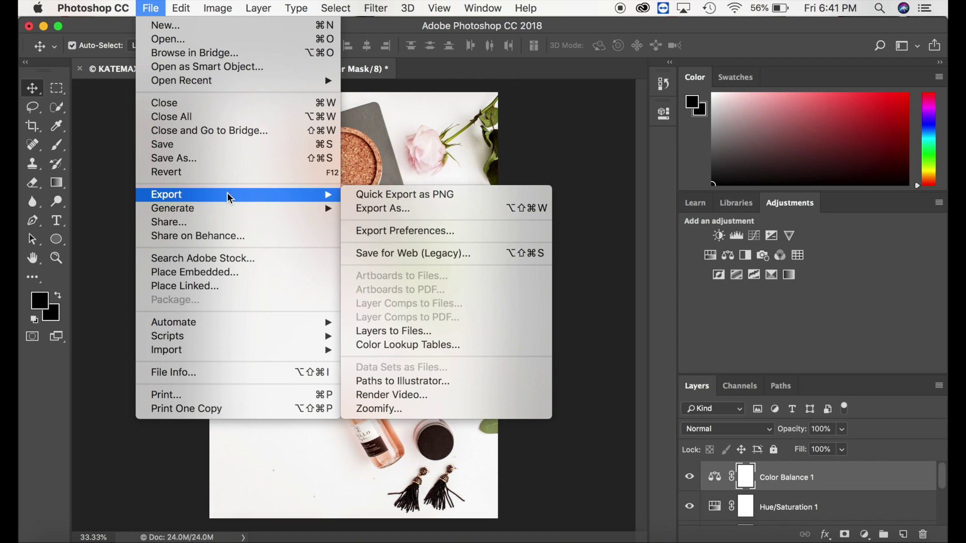
click(392, 255)
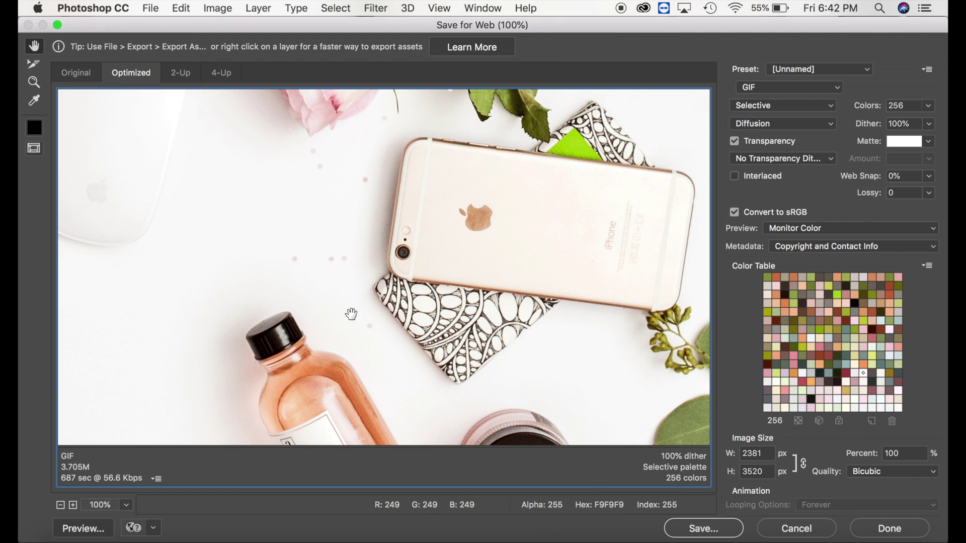
drag(417, 309, 419, 119)
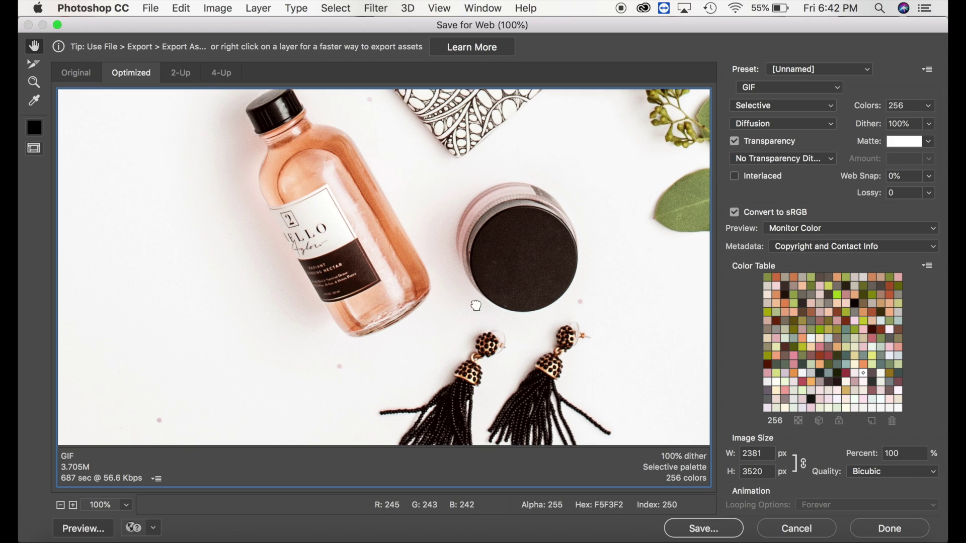
scroll(492, 315, down, 2)
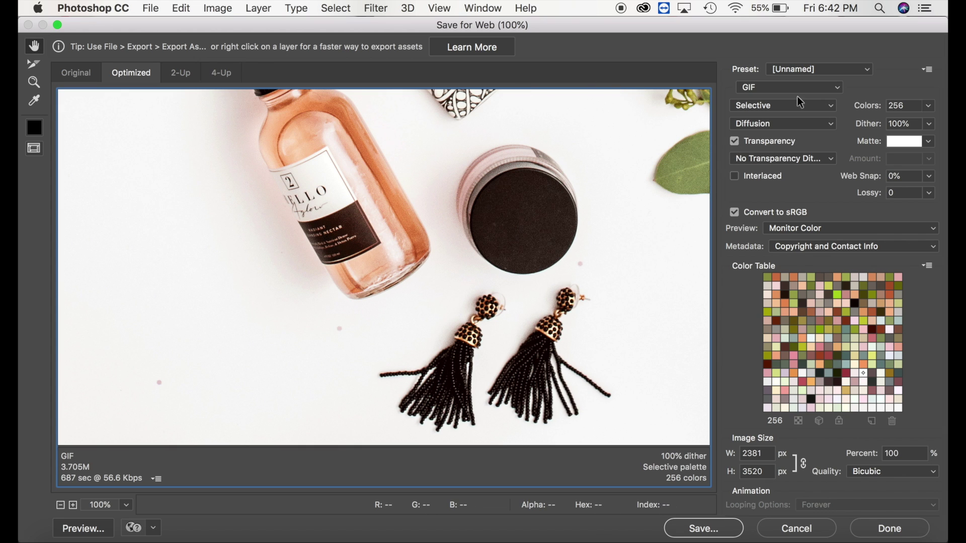
click(839, 88)
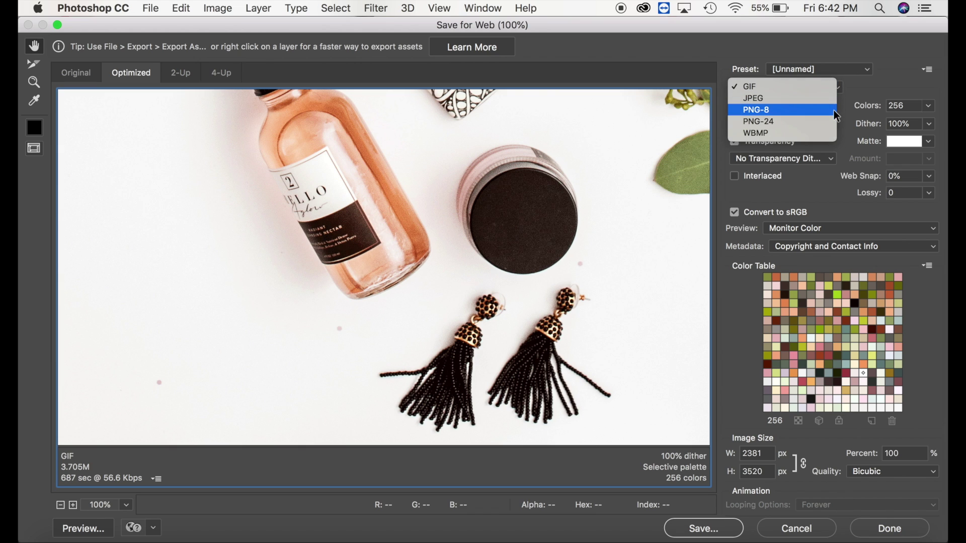
click(879, 89)
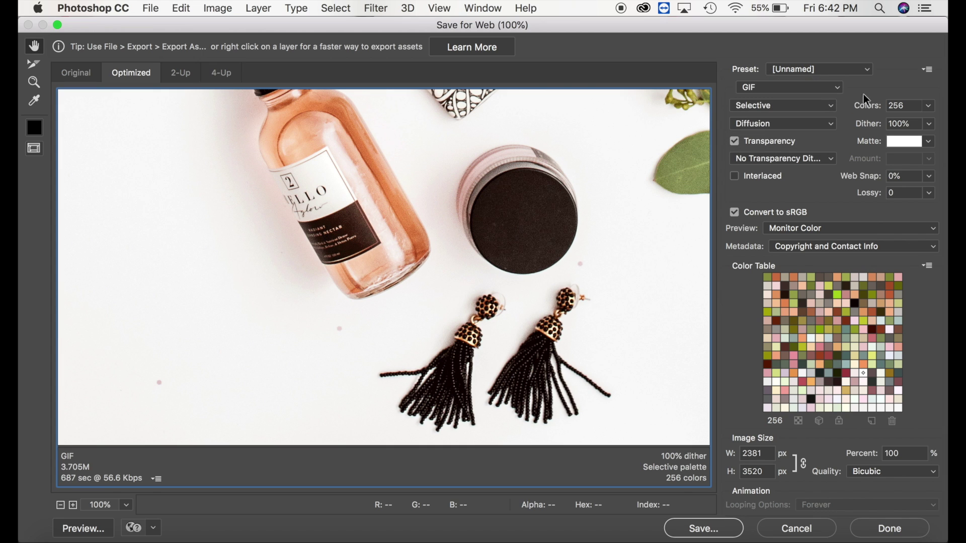